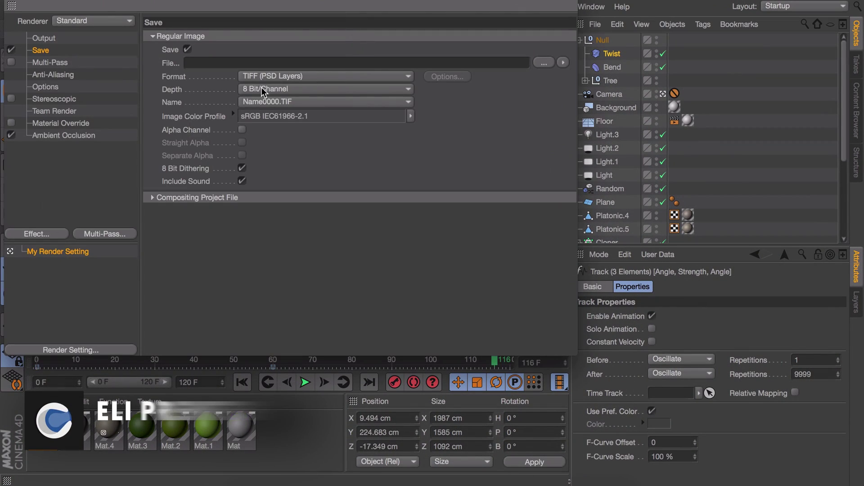
# Step: Set the output Height to 320 so the locked Width recalculates to 568.889
pyautogui.click(44, 38)
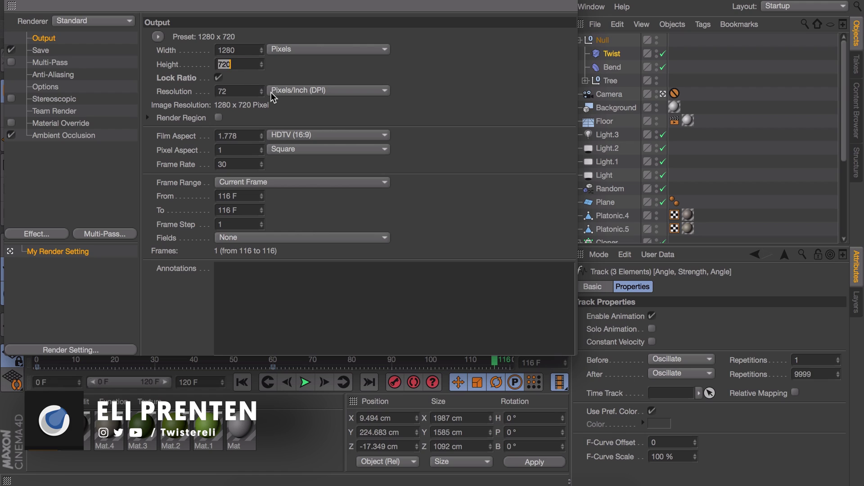
pyautogui.write('480')
pyautogui.press('Return')
pyautogui.click(246, 65)
pyautogui.write('420')
pyautogui.press('Return')
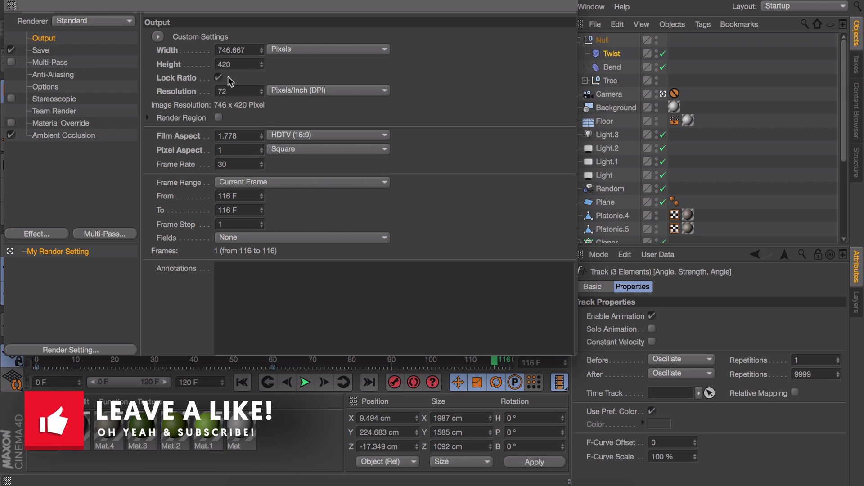
pyautogui.doubleClick(242, 64)
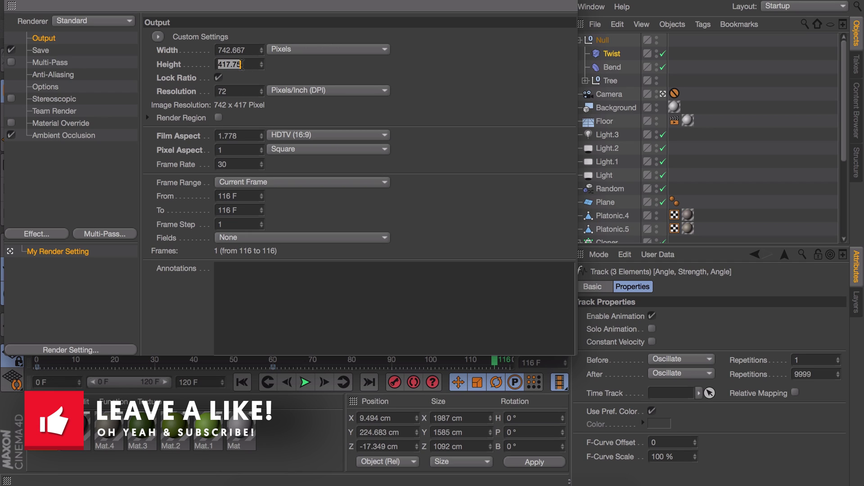
pyautogui.write('720')
pyautogui.press('Return')
pyautogui.doubleClick(242, 65)
pyautogui.write('320')
pyautogui.press('Return')
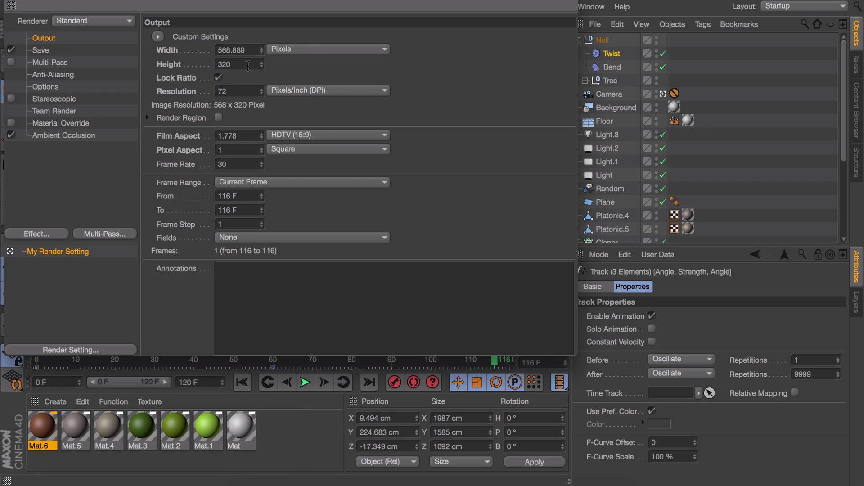
# Step: Set the Frame Range to Preview Range, covering frames 0 to 120
pyautogui.click(256, 181)
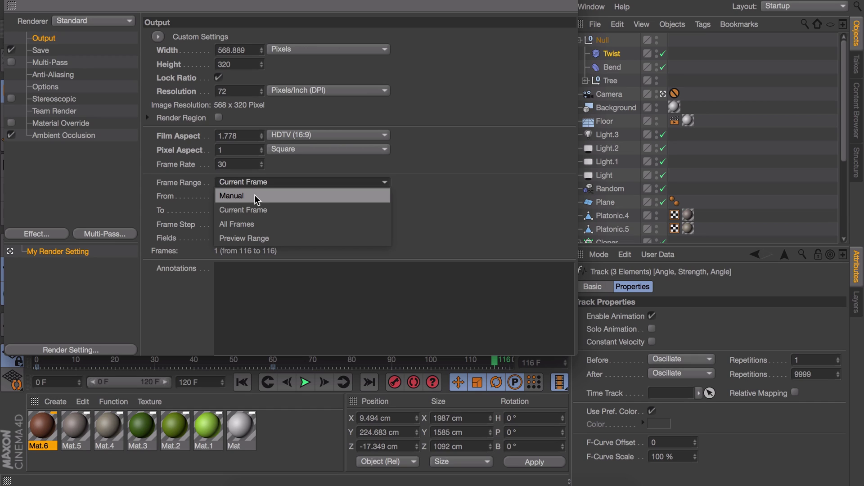
pyautogui.click(245, 238)
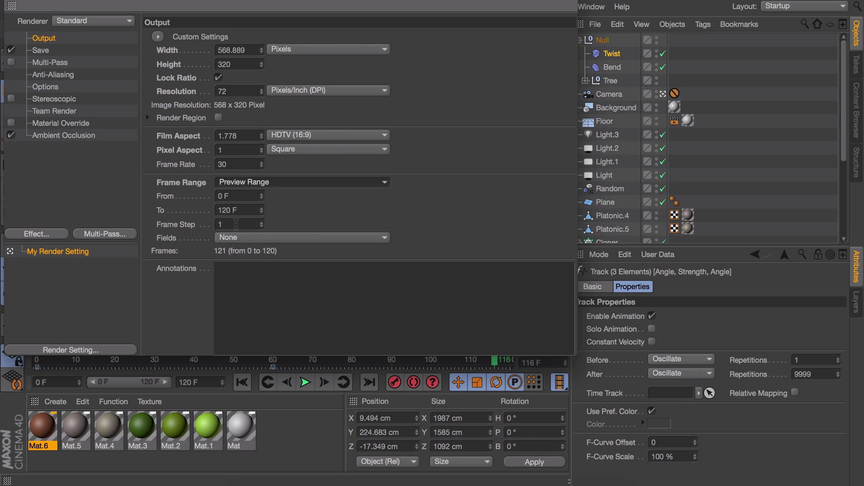
# Step: Set the Save page's image Format to PNG
pyautogui.click(41, 53)
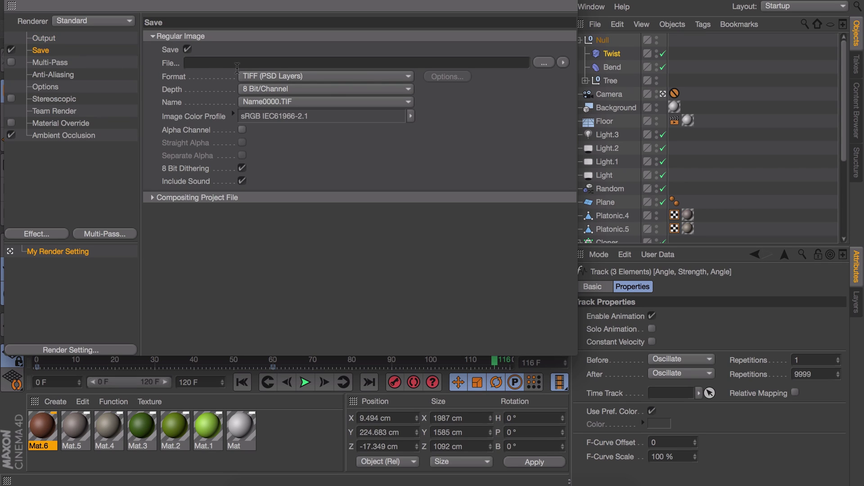
pyautogui.click(282, 79)
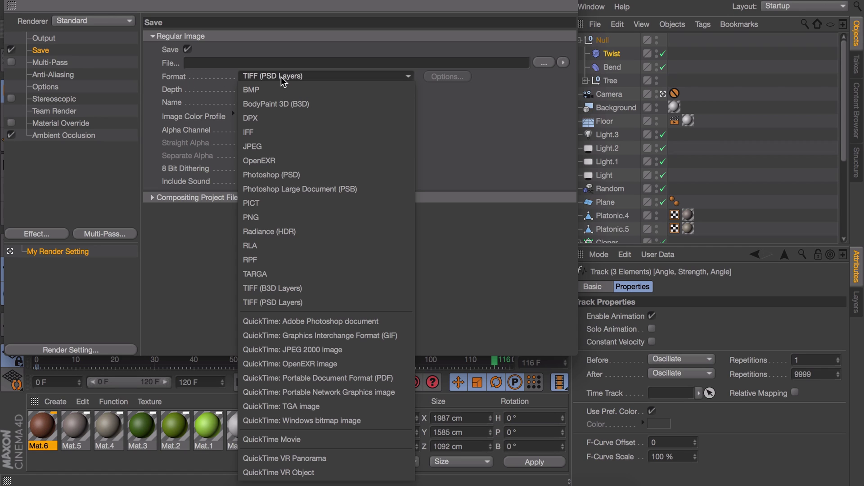
pyautogui.click(261, 217)
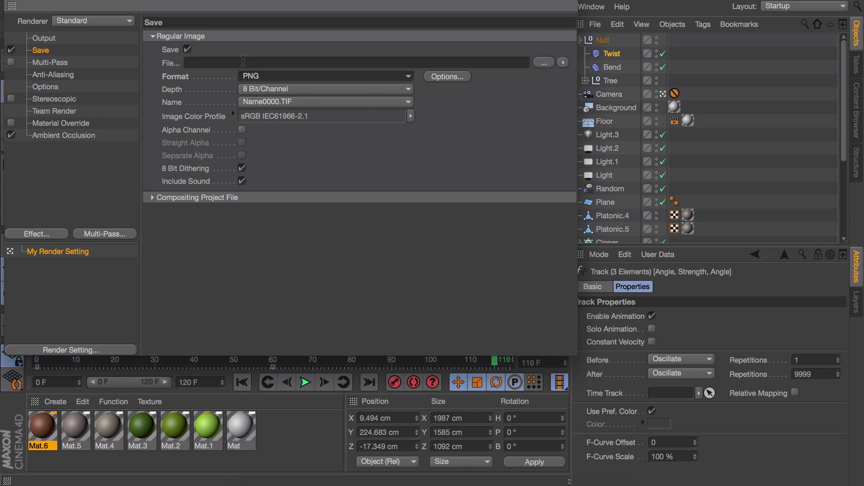
# Step: Paste the tutorial-folder render.png path into File and close Render Settings
pyautogui.click(243, 61)
pyautogui.write('/Users/Eli/Documents/tutorial/render.png')
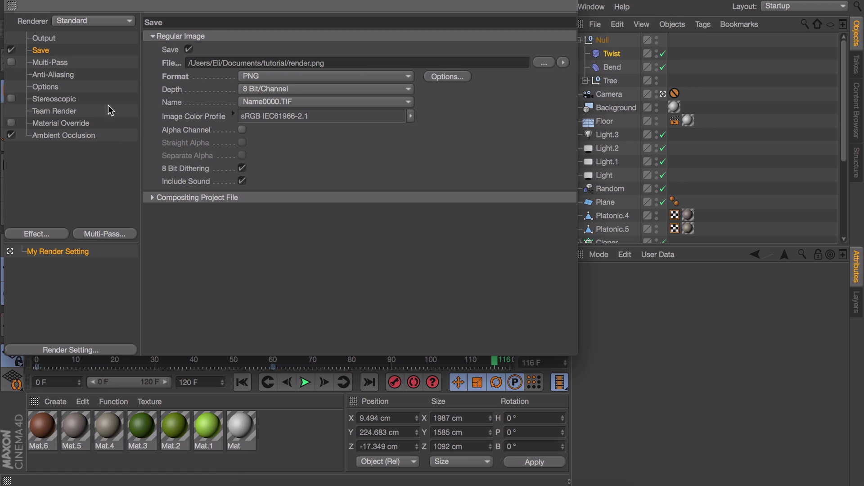
pyautogui.click(9, 4)
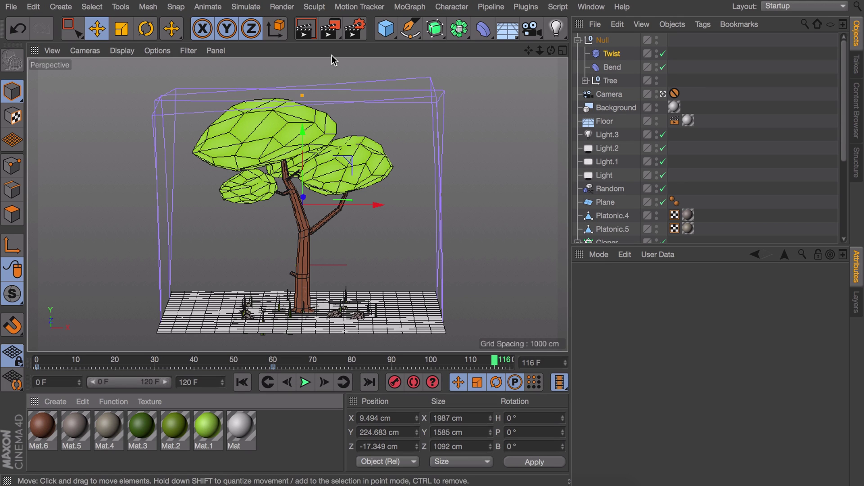
# Step: Render all 121 frames to the Picture Viewer and play them back
pyautogui.click(332, 30)
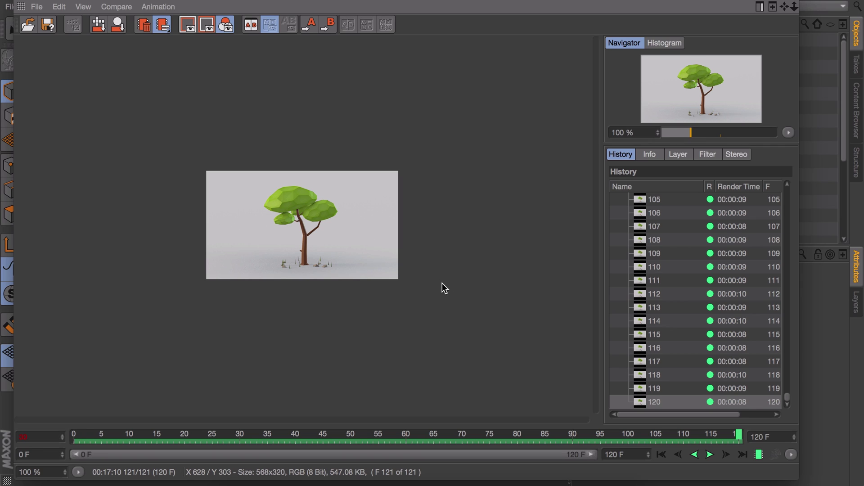
pyautogui.click(710, 454)
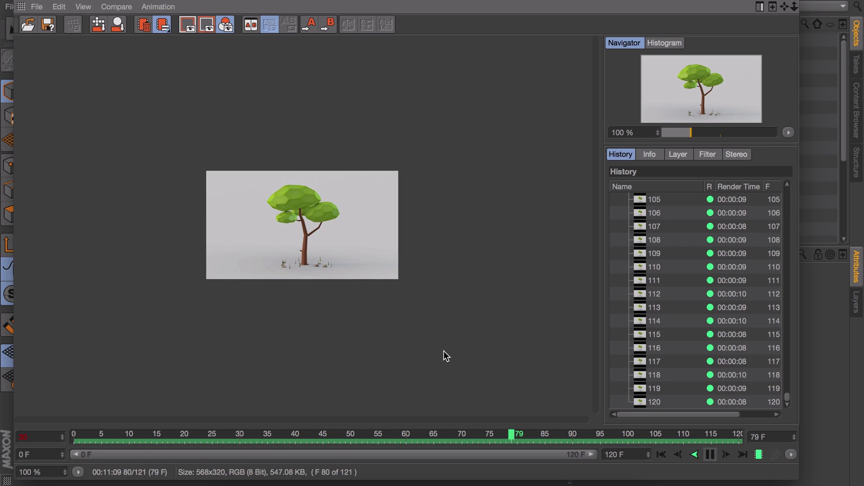
# Step: Zoom in on the playing tree animation, then pause playback
pyautogui.scroll(3, 444, 351)
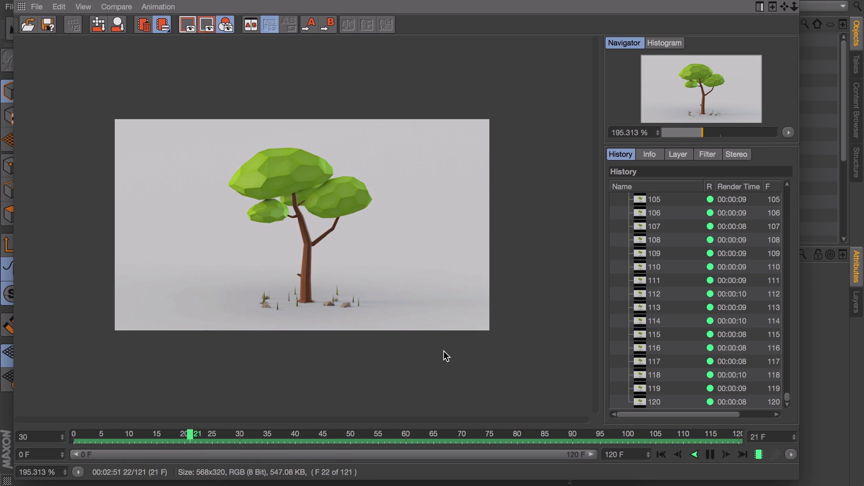
pyautogui.click(710, 454)
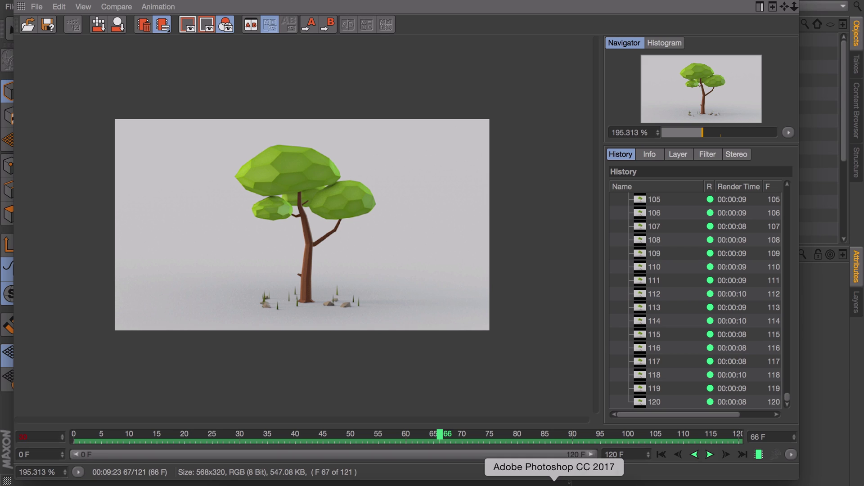
# Step: Create a new blank 568 x 320 px document in Photoshop
pyautogui.click(554, 483)
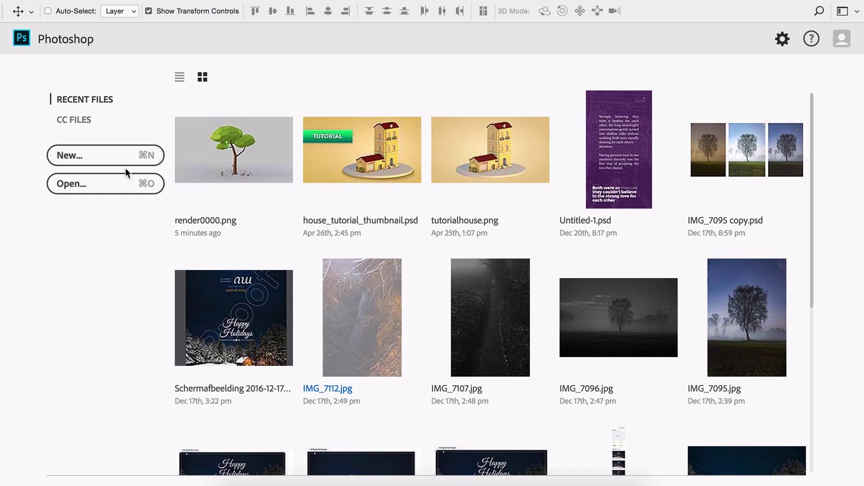
pyautogui.click(110, 166)
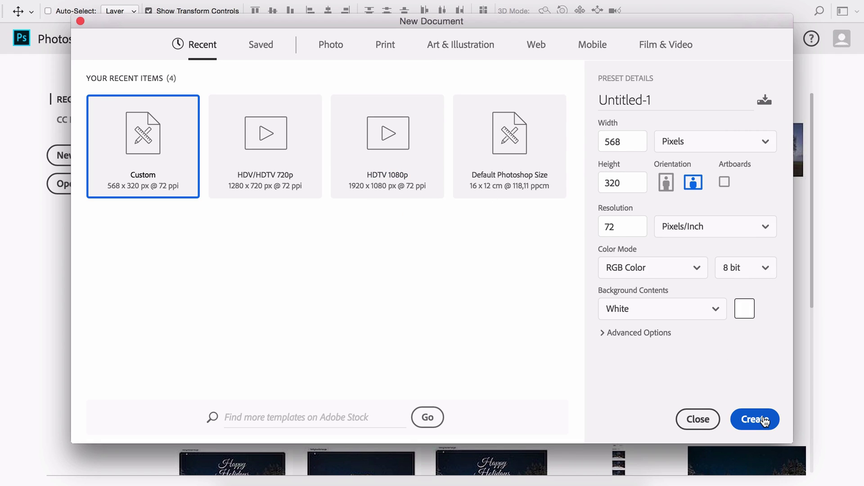
pyautogui.click(764, 420)
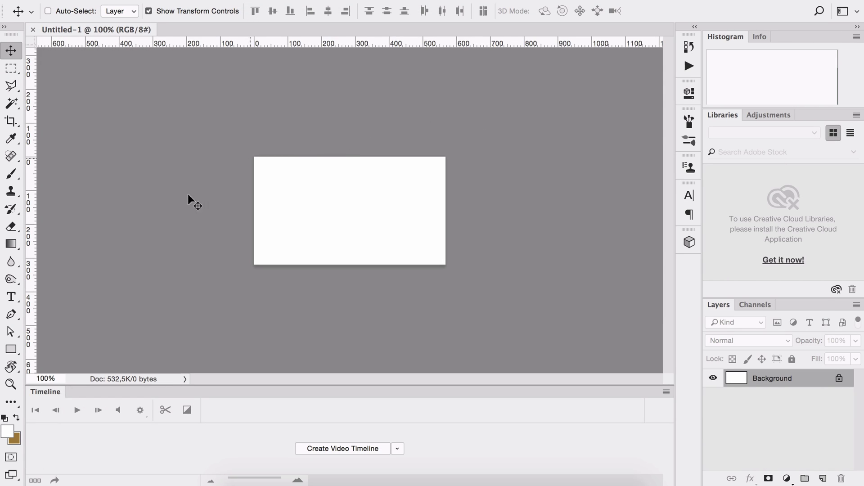
# Step: Keep the Motion workspace selected in the workspace switcher
pyautogui.click(857, 13)
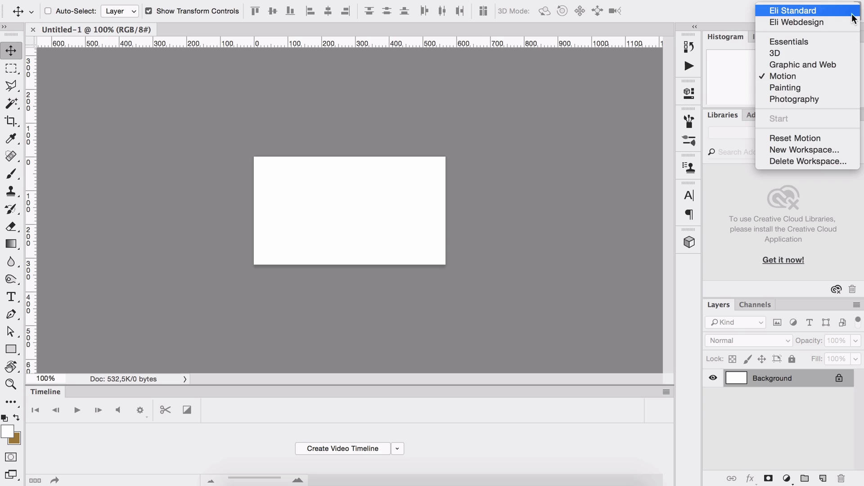
pyautogui.click(789, 76)
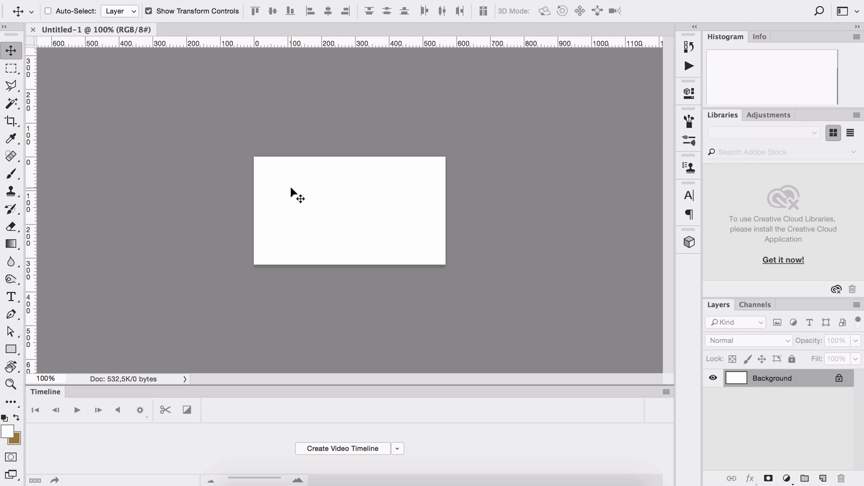
pyautogui.click(149, 1)
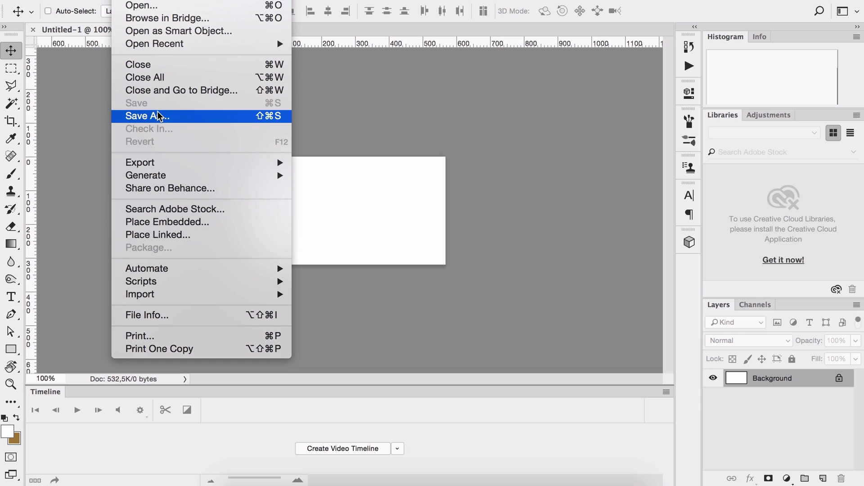
# Step: Open render0000.png as a 30 fps image sequence
pyautogui.click(143, 6)
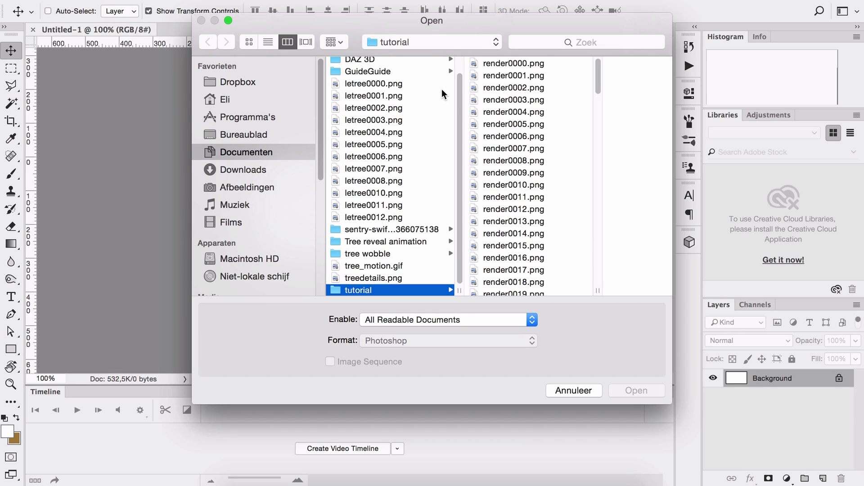
pyautogui.click(496, 63)
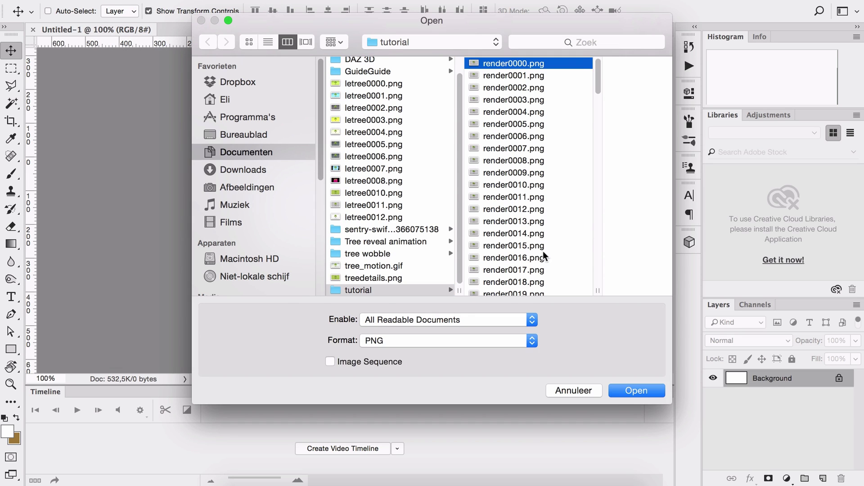
pyautogui.click(331, 362)
pyautogui.click(610, 388)
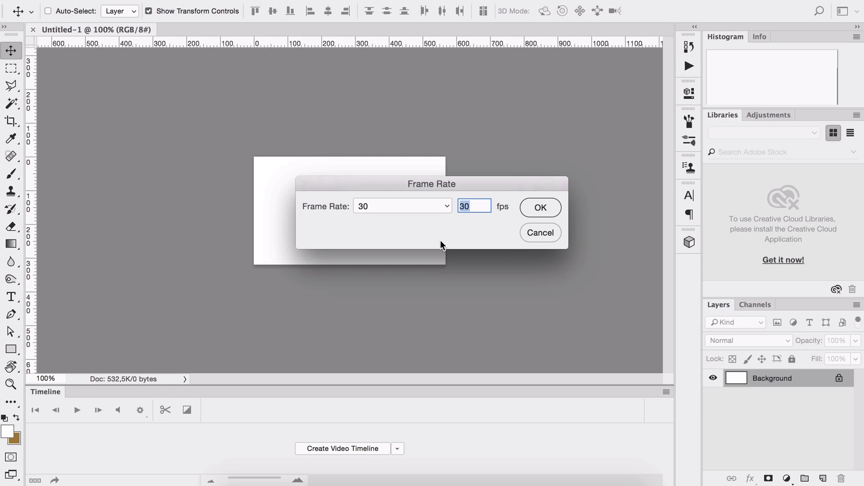
pyautogui.click(543, 207)
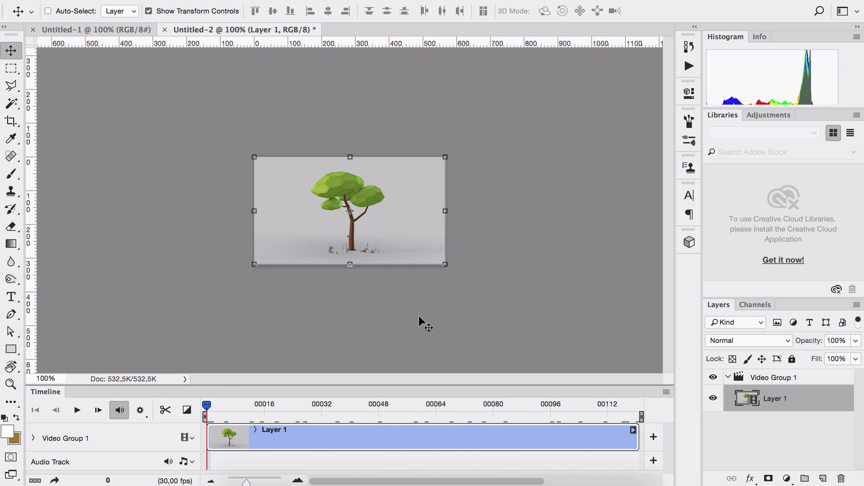
pyautogui.click(787, 478)
# Step: Add a Brightness/Contrast adjustment at Brightness 37, Contrast 30, then collapse Properties
pyautogui.click(779, 257)
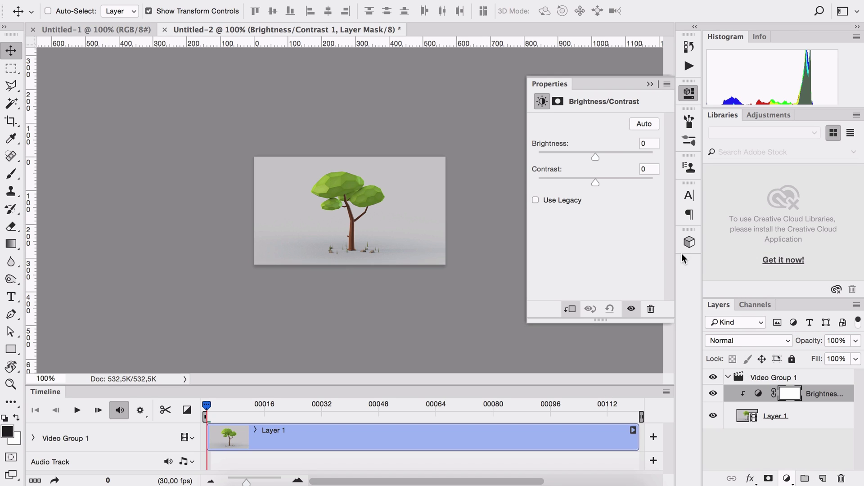
pyautogui.moveTo(595, 158); pyautogui.dragTo(613, 155)
pyautogui.moveTo(595, 182); pyautogui.dragTo(612, 182)
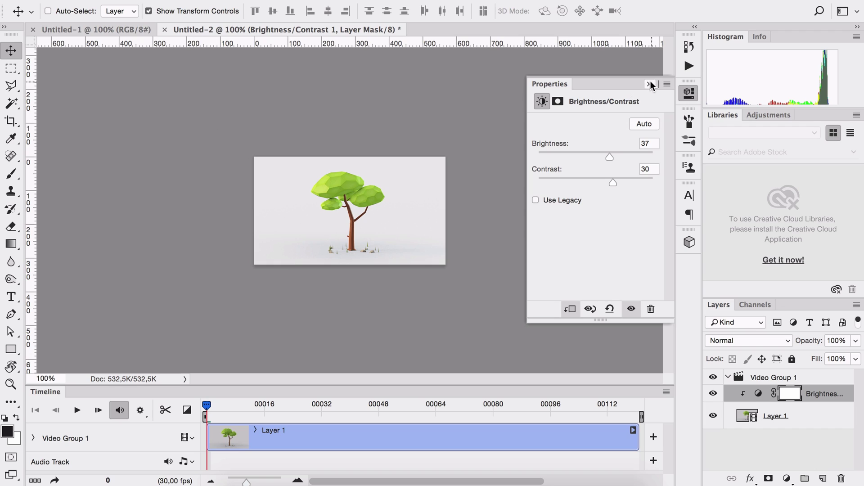
pyautogui.click(689, 93)
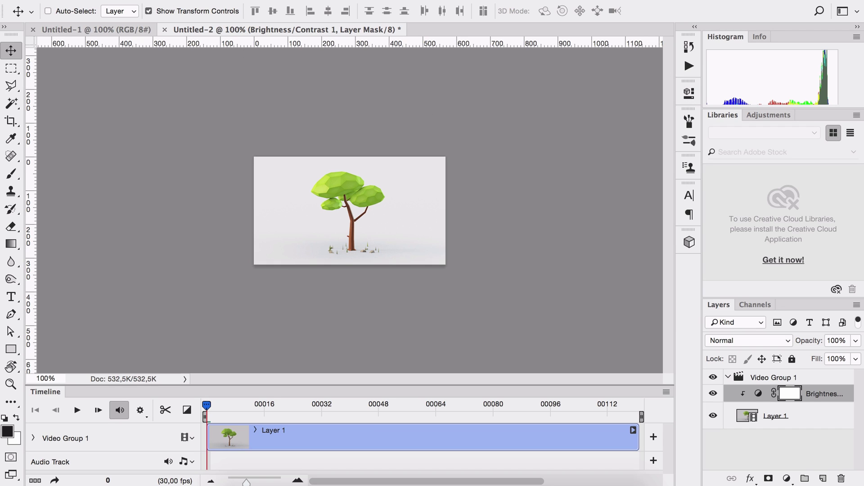
pyautogui.click(128, 0)
pyautogui.moveTo(194, 163)
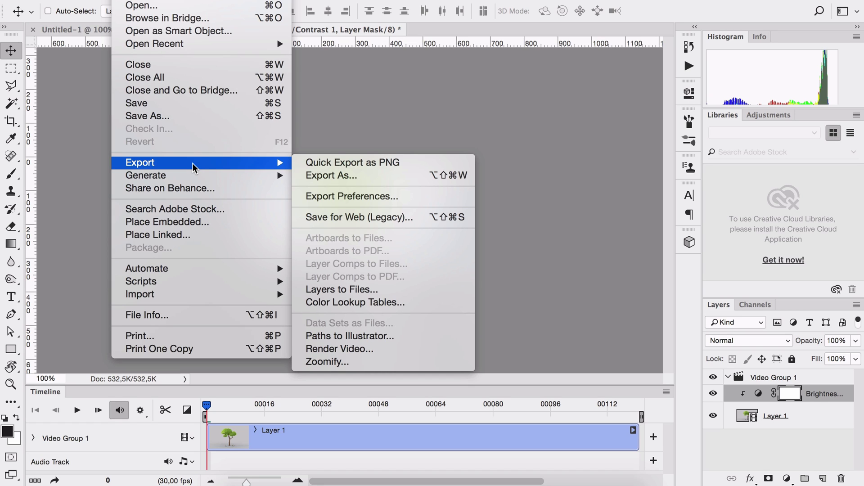
# Step: In Save for Web (Legacy), set GIF output with Looping Options Forever
pyautogui.click(387, 217)
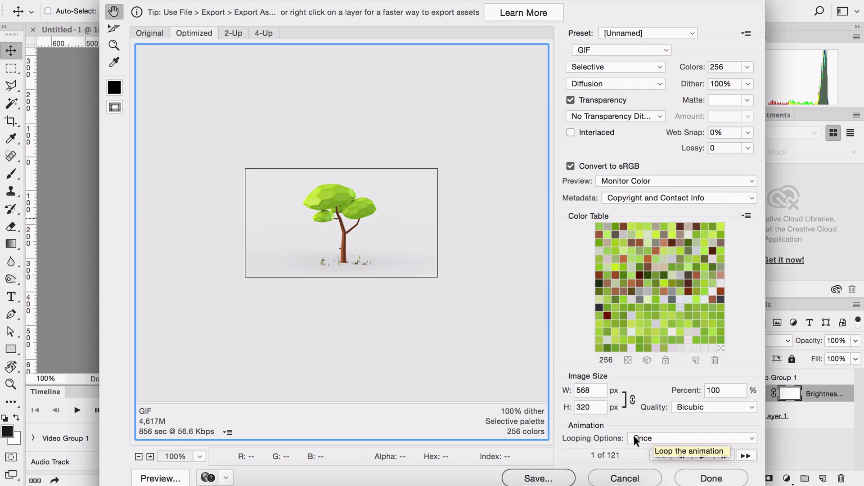
pyautogui.click(656, 437)
pyautogui.click(656, 448)
# Step: Save the GIF as animation.gif in Documents, then switch to Google Chrome
pyautogui.click(538, 479)
pyautogui.write('tre')
pyautogui.press('Escape')
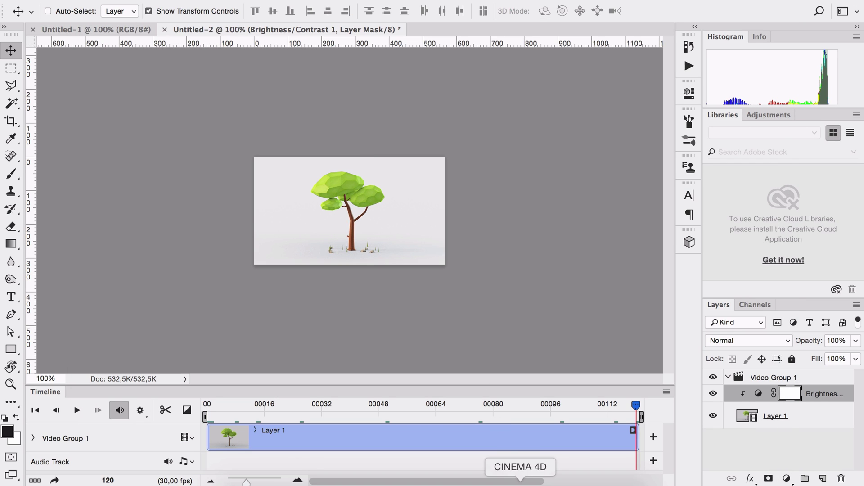
pyautogui.click(473, 481)
pyautogui.click(342, 481)
# Step: Drag animation.gif from Documents onto Chrome to preview the looping tree
pyautogui.moveTo(214, 115); pyautogui.dragTo(700, 186)
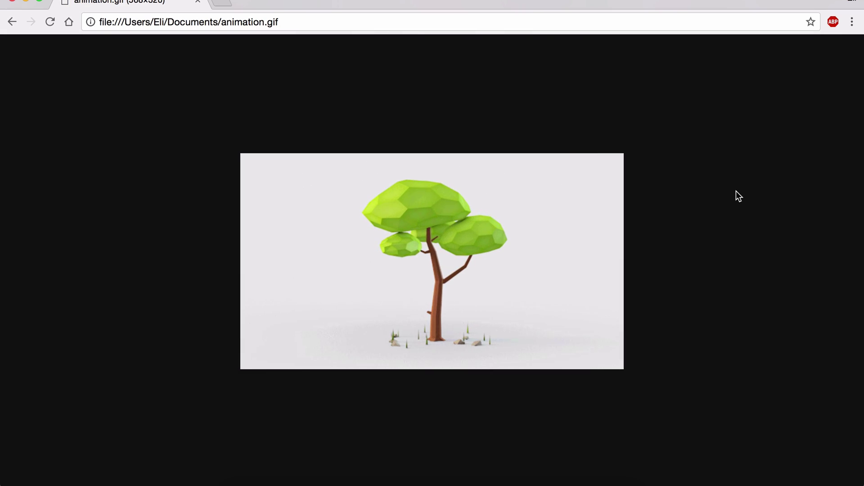